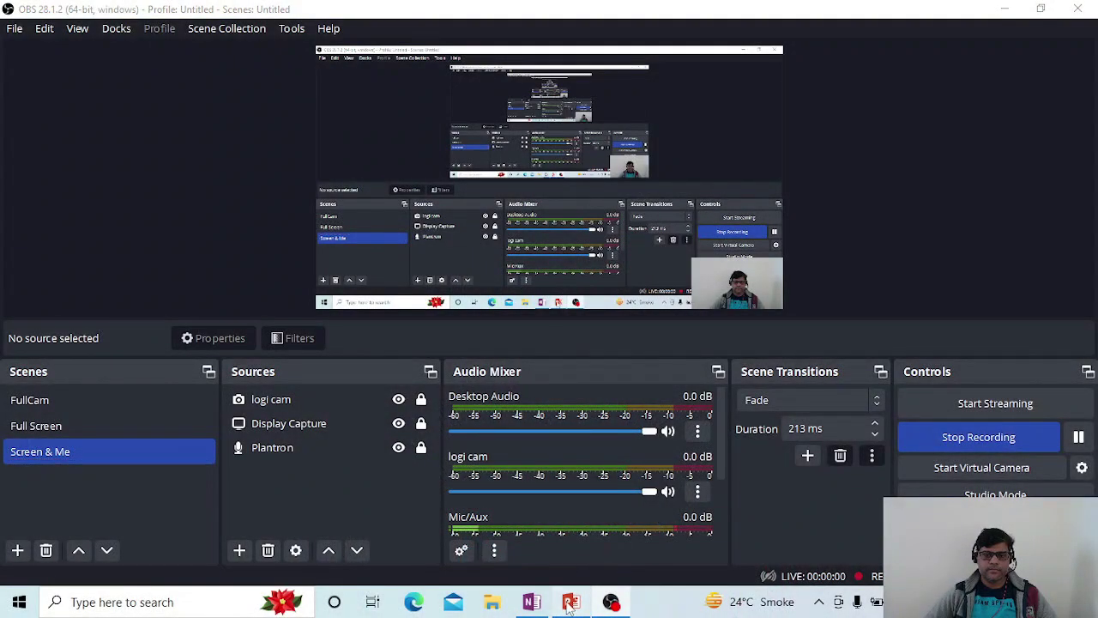
- Switch to the PowerPoint presentation and start the slide show from slide 7, the depreciation question
left_click(570, 603)
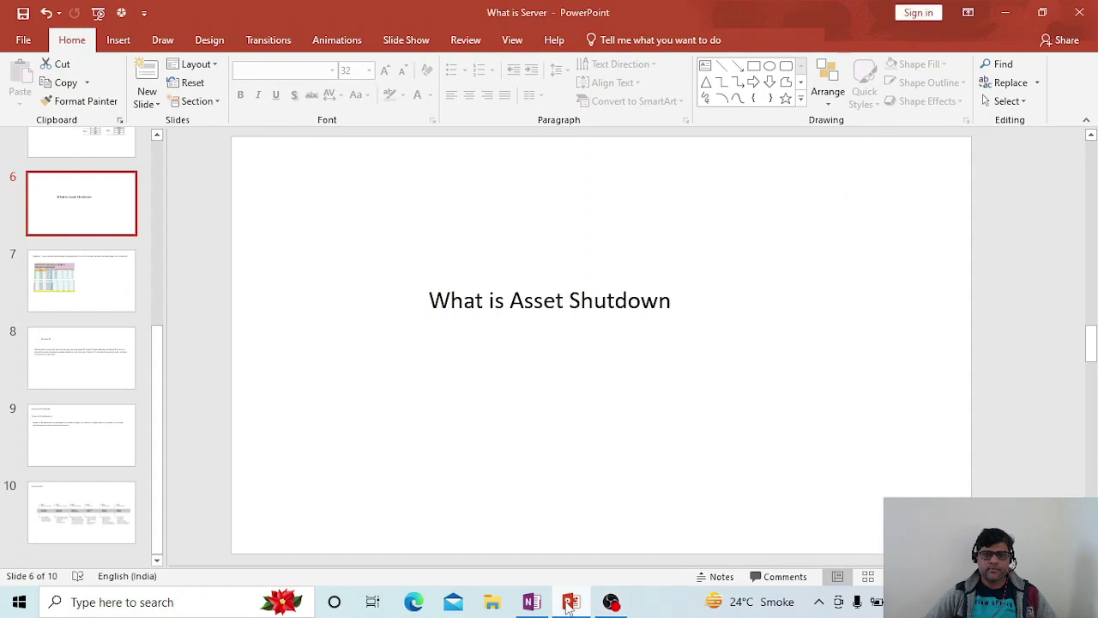
scroll(566, 226, "down", 1)
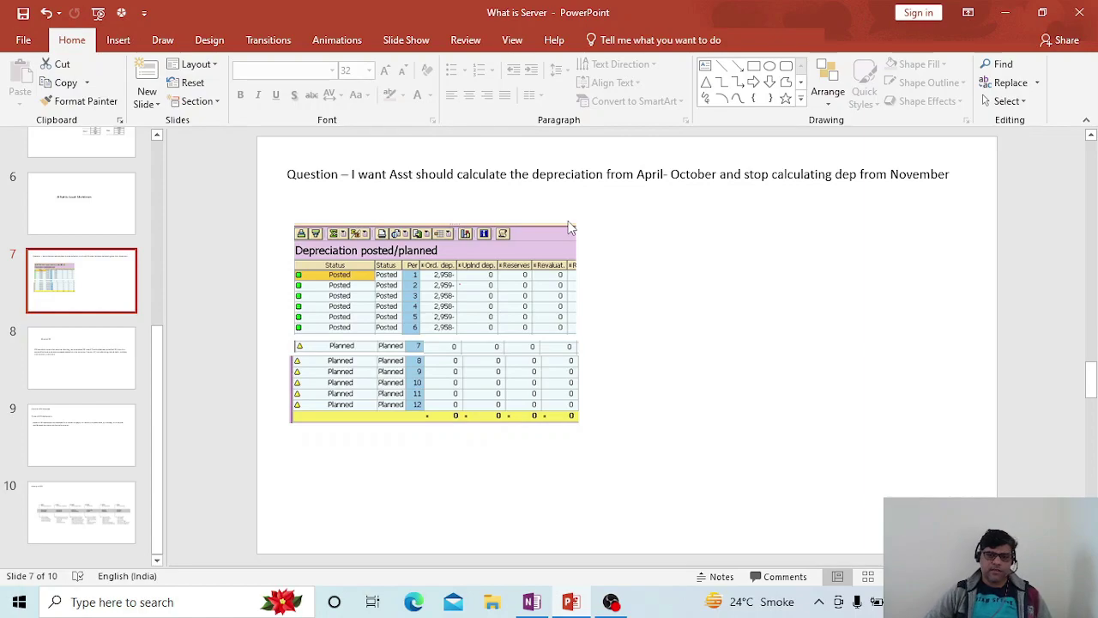
key("shift+F5")
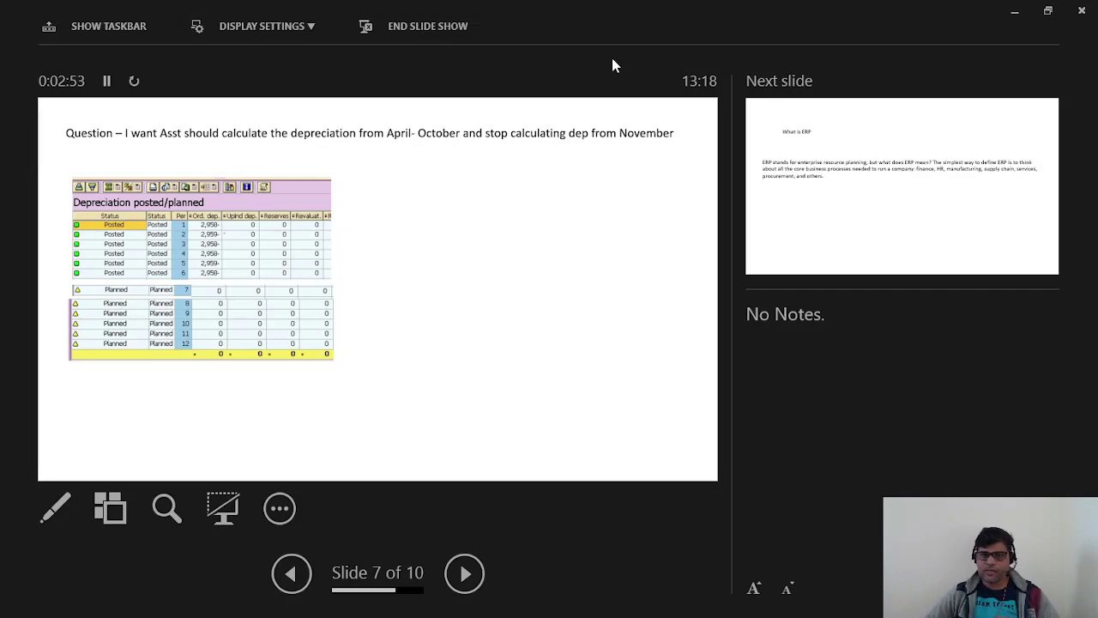
- Switch to SAP and open transaction AFAMA for the depreciation keys of chart of depreciation S004
key("alt+Tab")
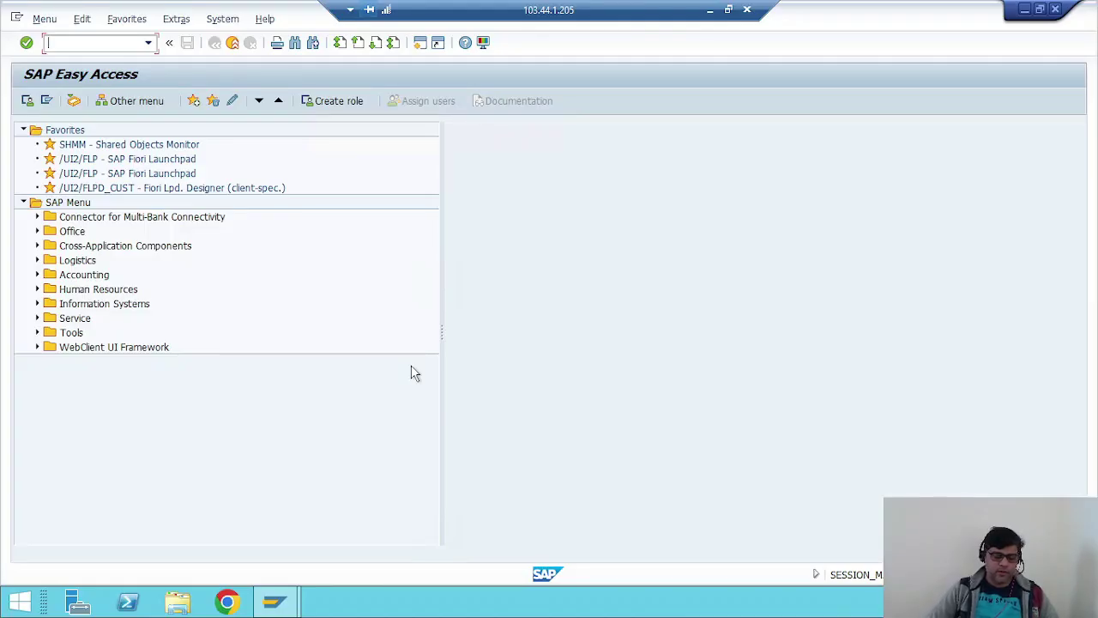
type("af")
key("BackSpace")
key("BackSpace")
type("afama")
key("Return")
type("a004")
key("Return")
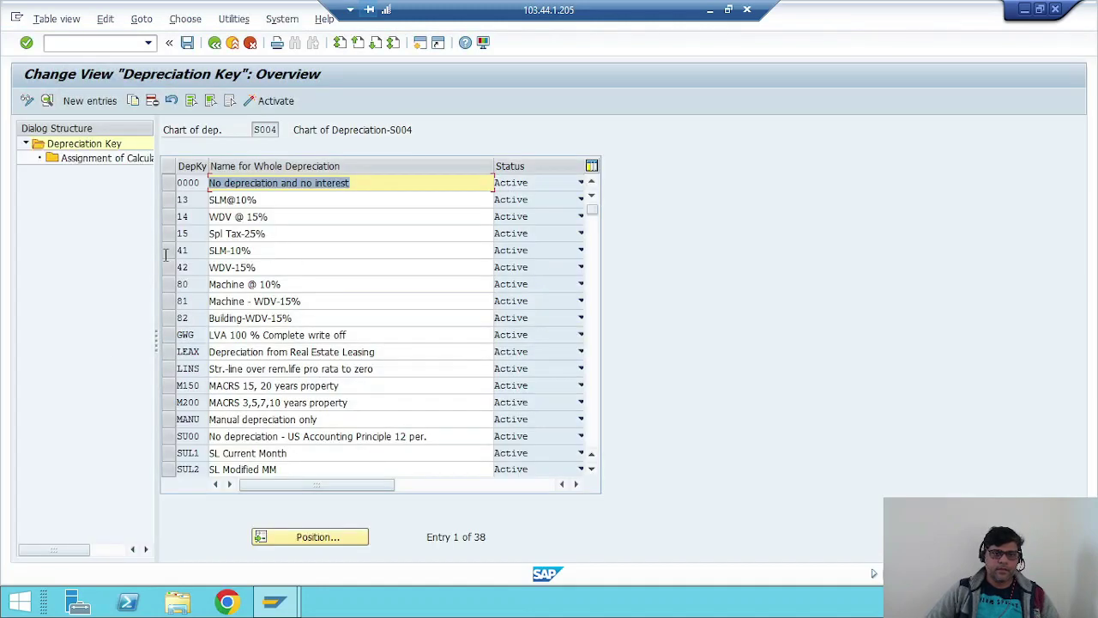
- View the calculation method assignment of depreciation key 41 (SLM-10%) and inspect its Shutdown options
left_click(169, 252)
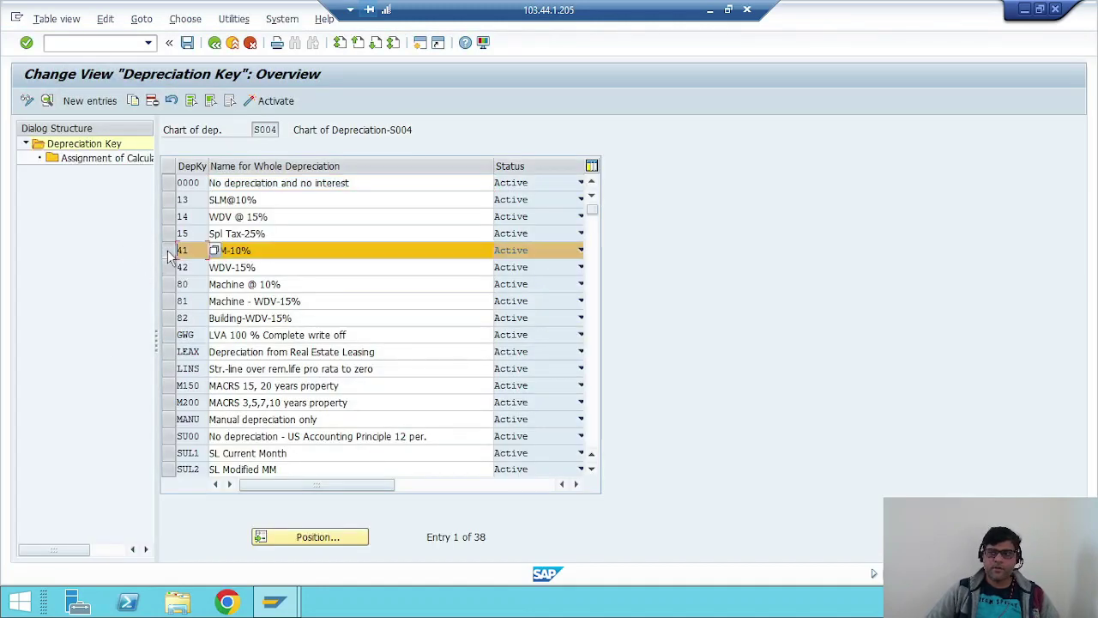
left_click(47, 101)
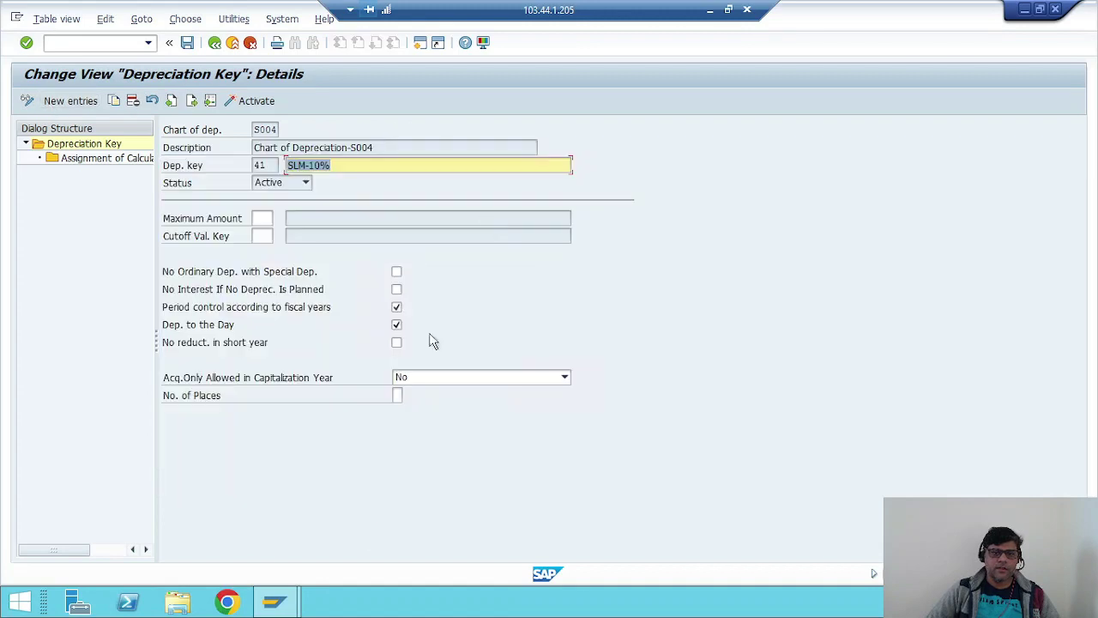
double_click(97, 163)
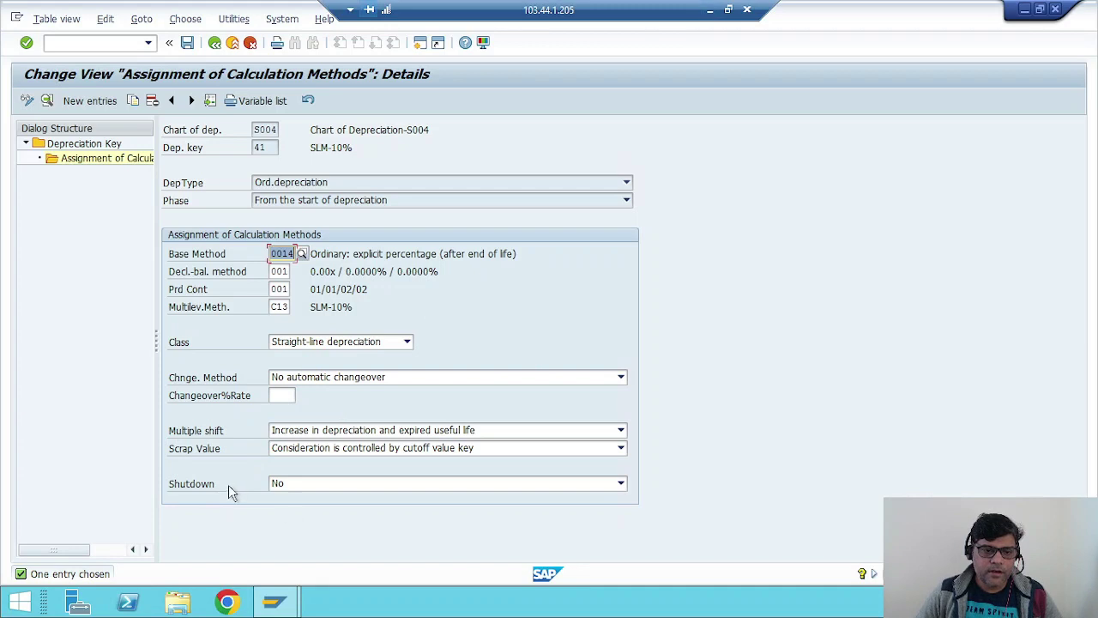
left_click(546, 484)
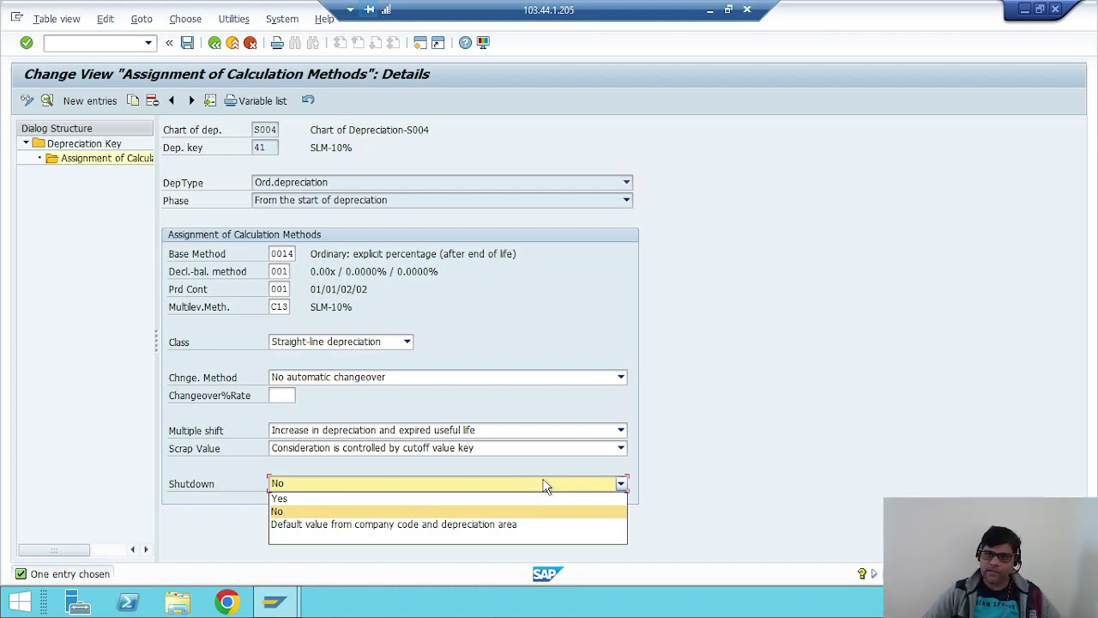
left_click(953, 402)
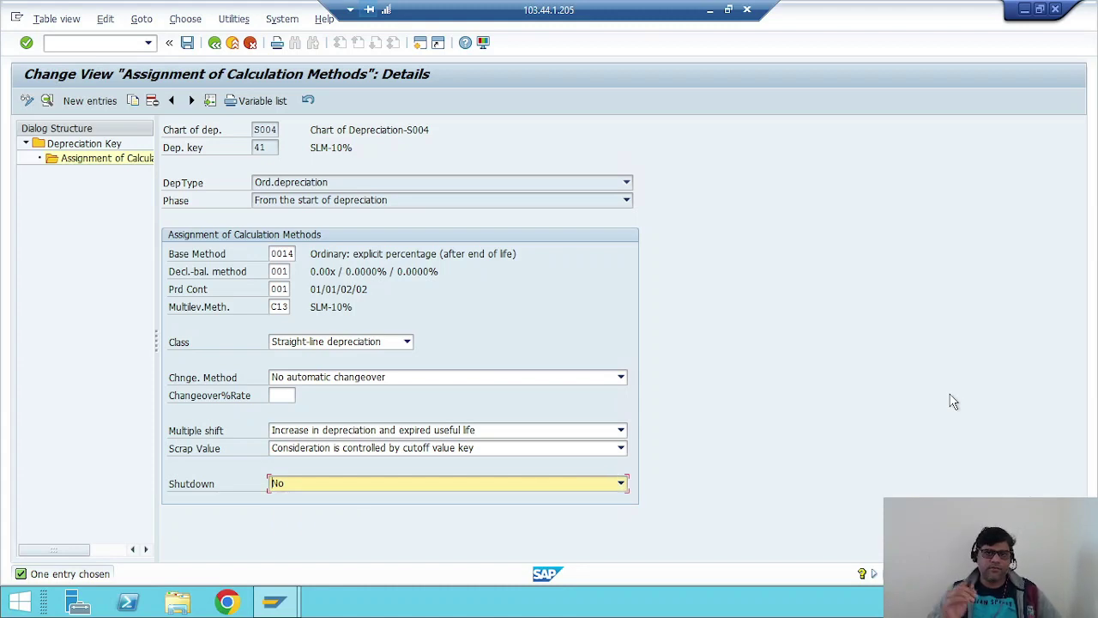
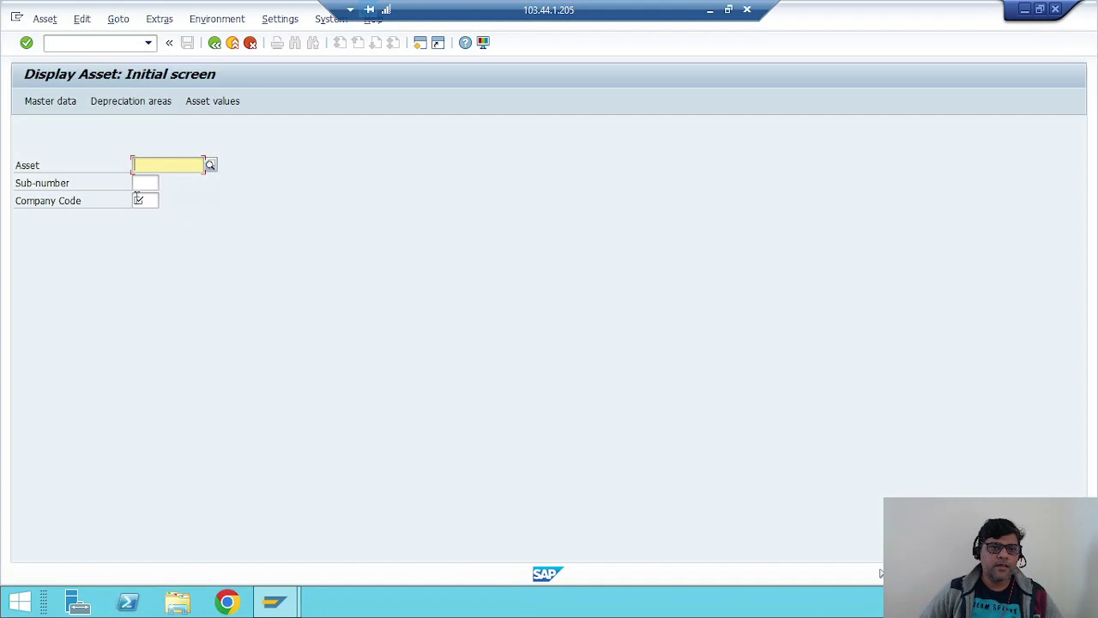
- On the Display Asset initial screen, search for the assets of company code S004
left_click(140, 200)
type("S004")
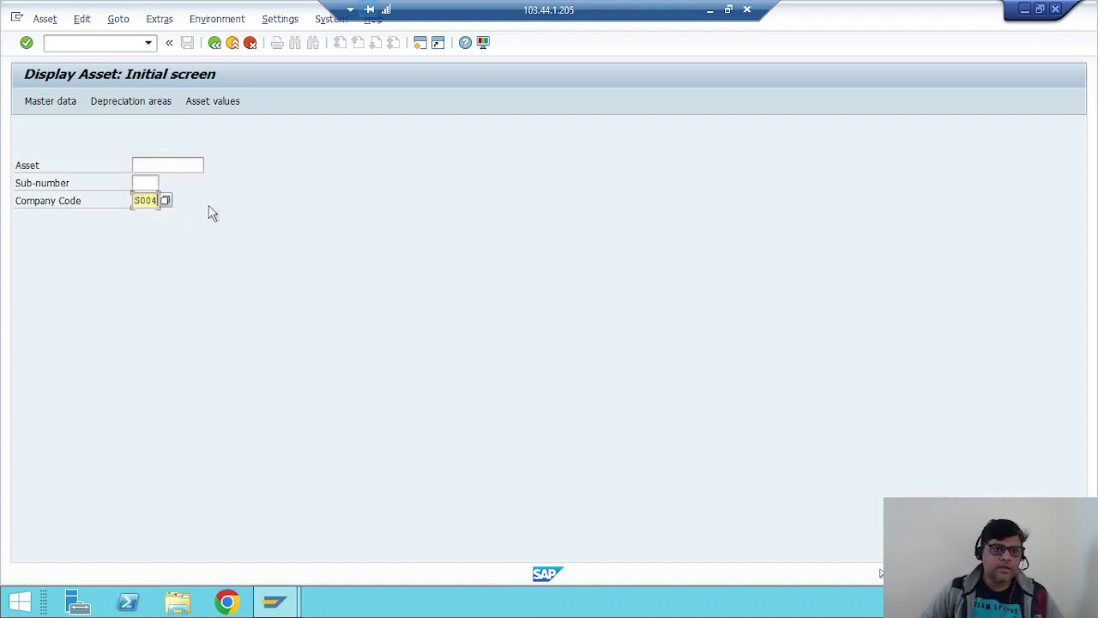
left_click(176, 165)
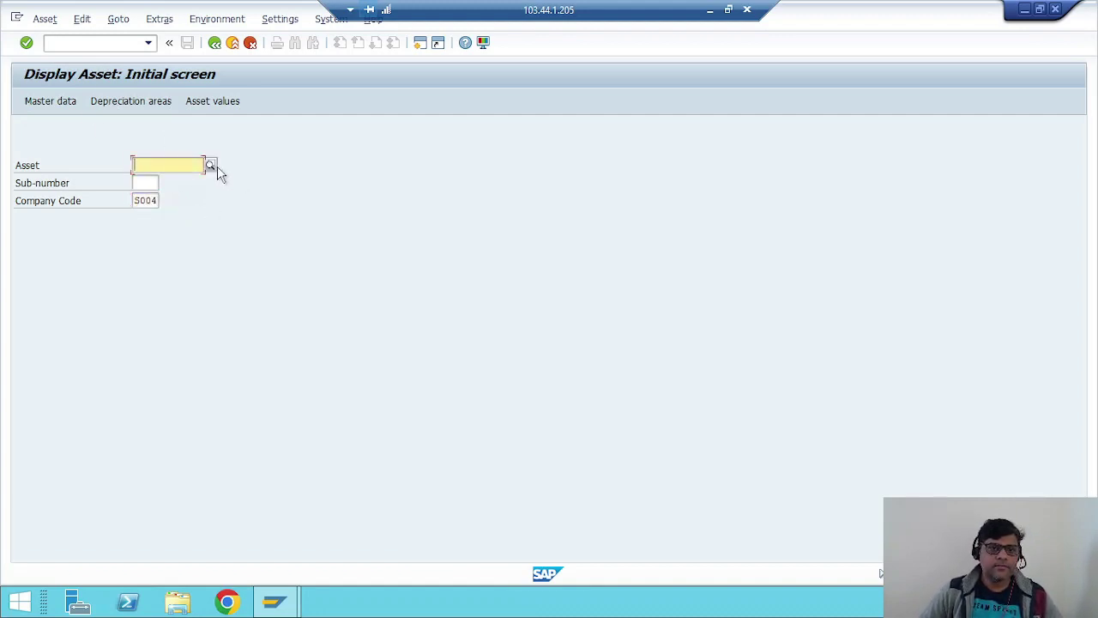
left_click(211, 165)
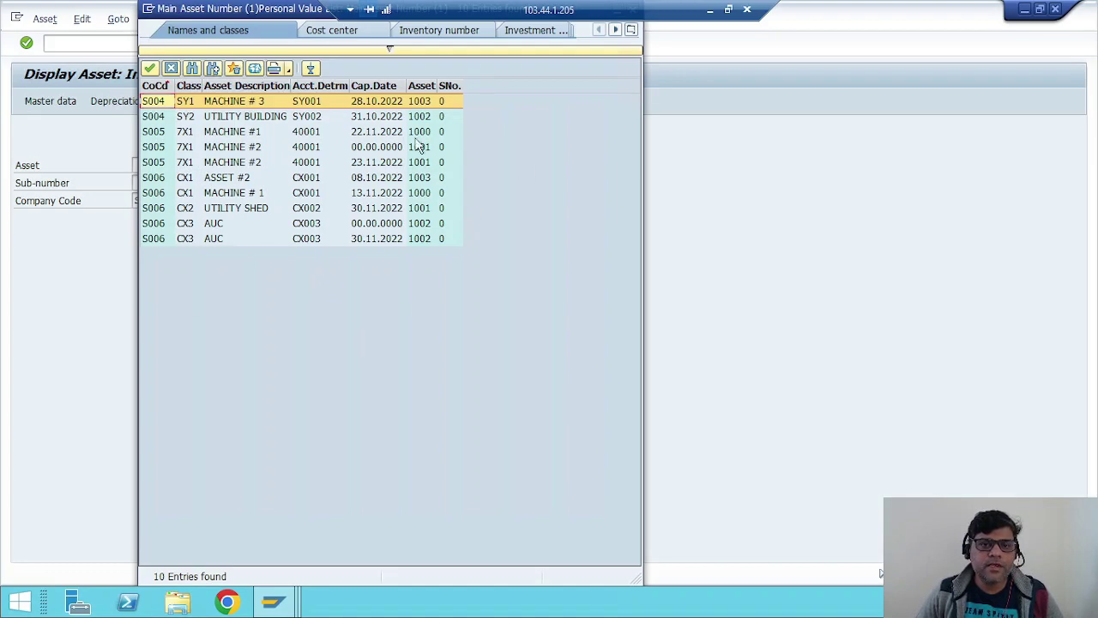
left_click(395, 48)
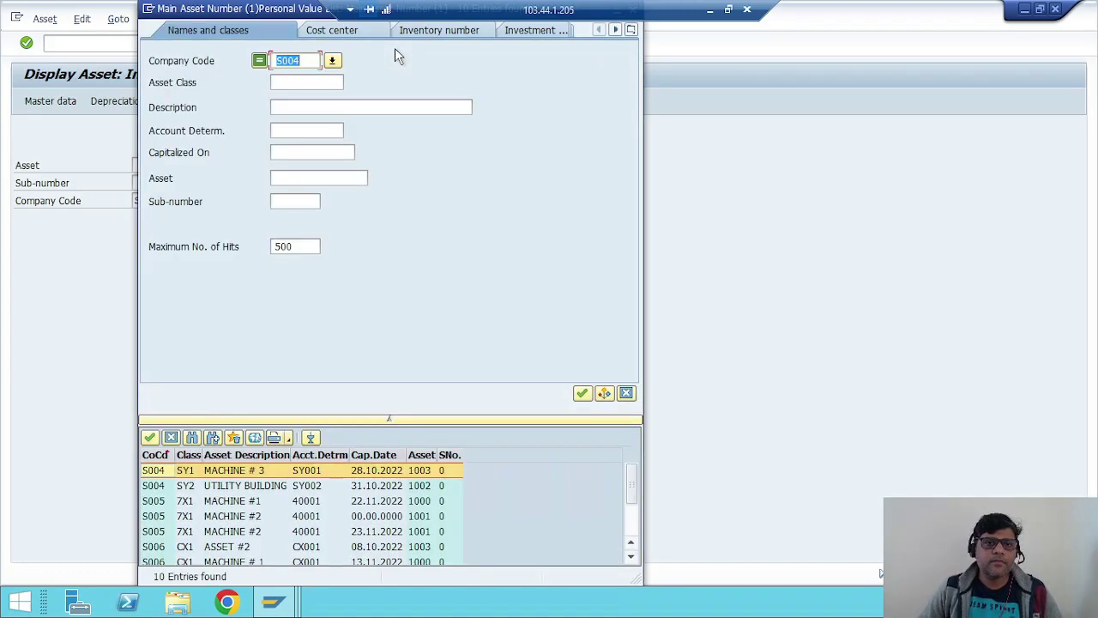
key("Return")
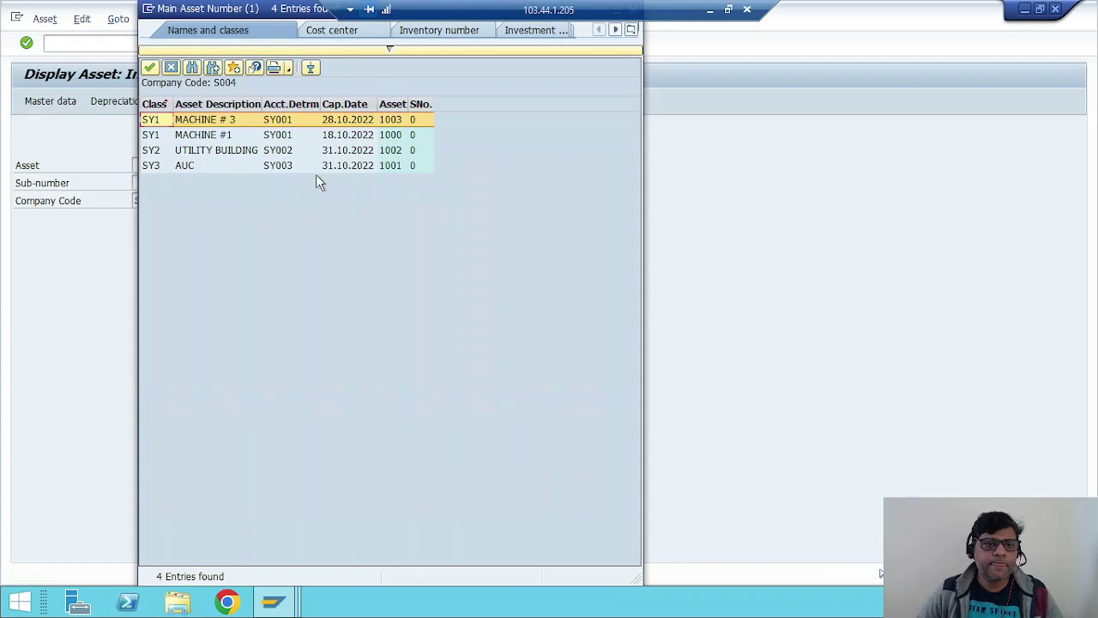
- Display asset 1003 (Machine # 3) from the search results and view the overview of its time-dependent intervals
left_click(383, 119)
double_click(382, 119)
key("Return")
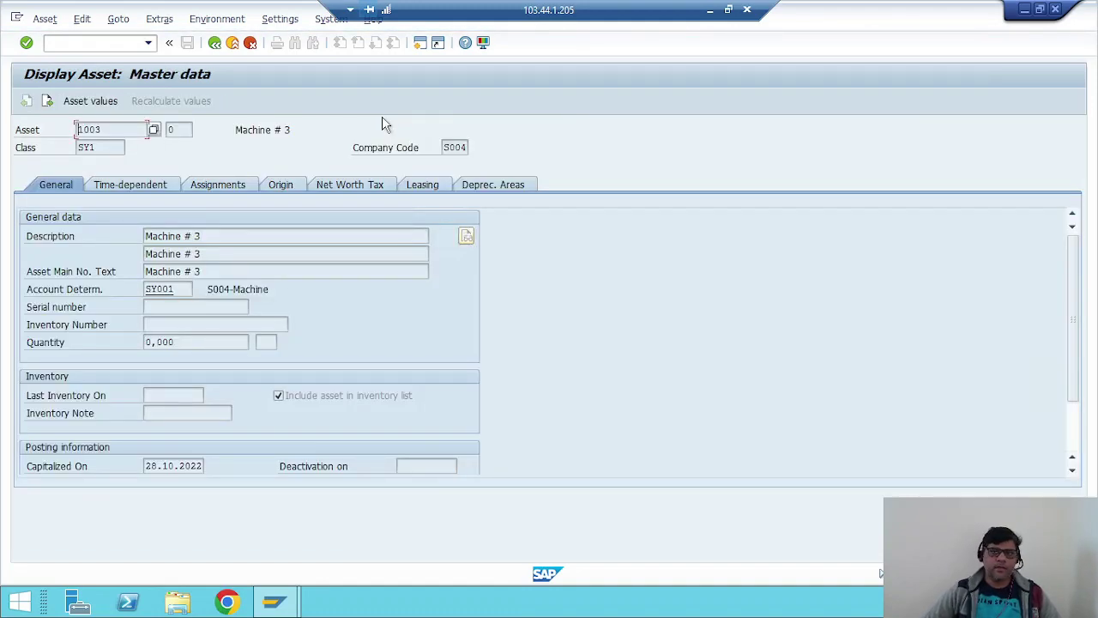
left_click(160, 184)
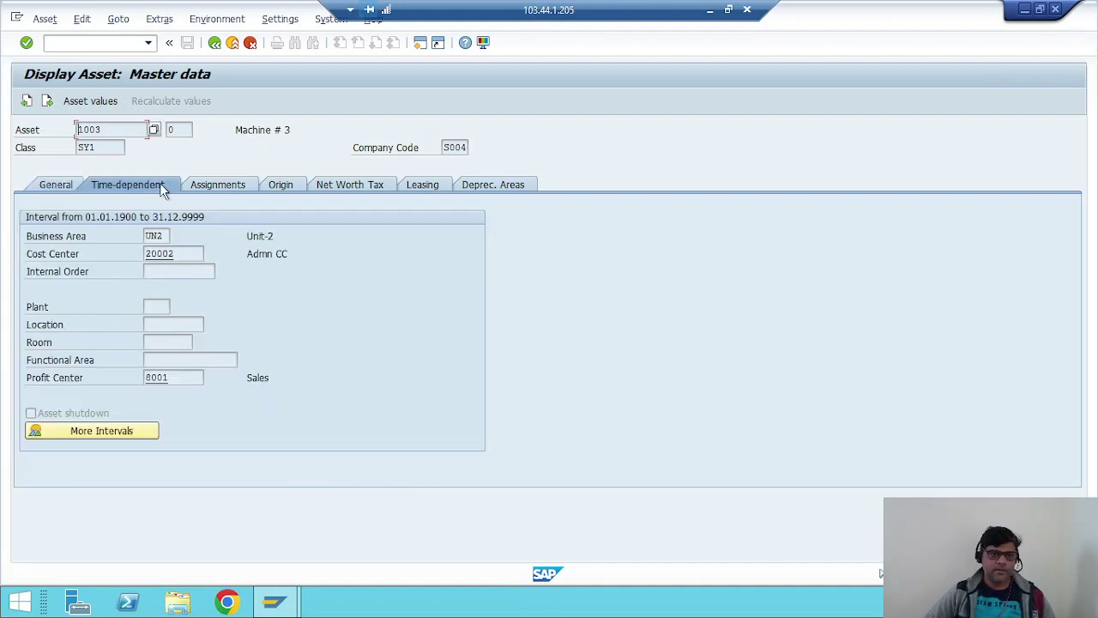
left_click(136, 433)
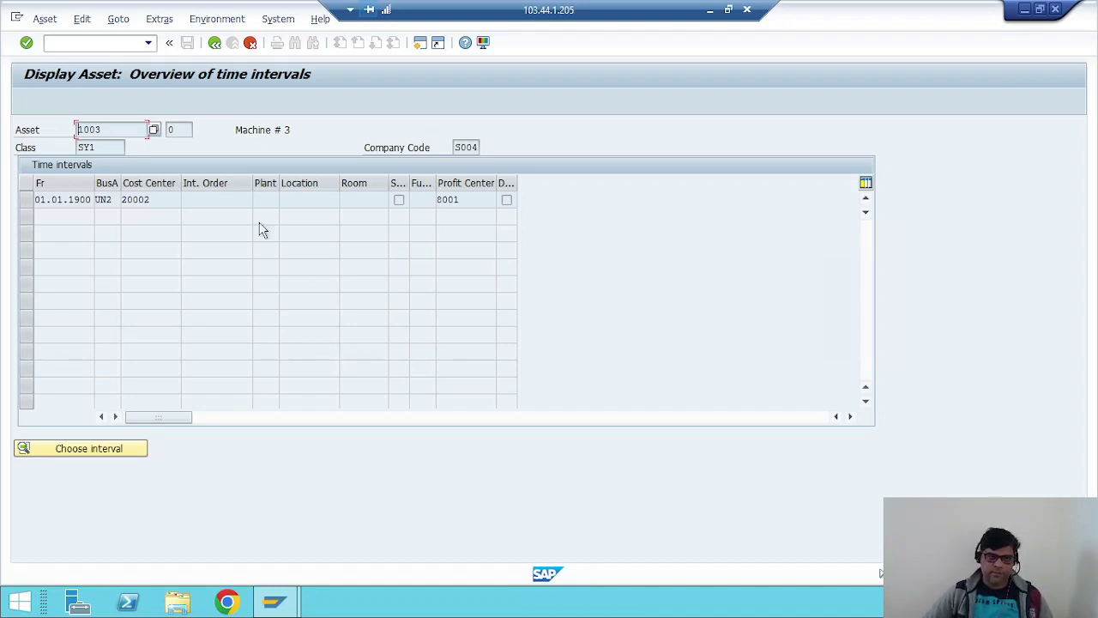
- Open asset 1003 for editing with transaction AS02 and show the overview of its time intervals
left_click(87, 40)
type("/nAS02")
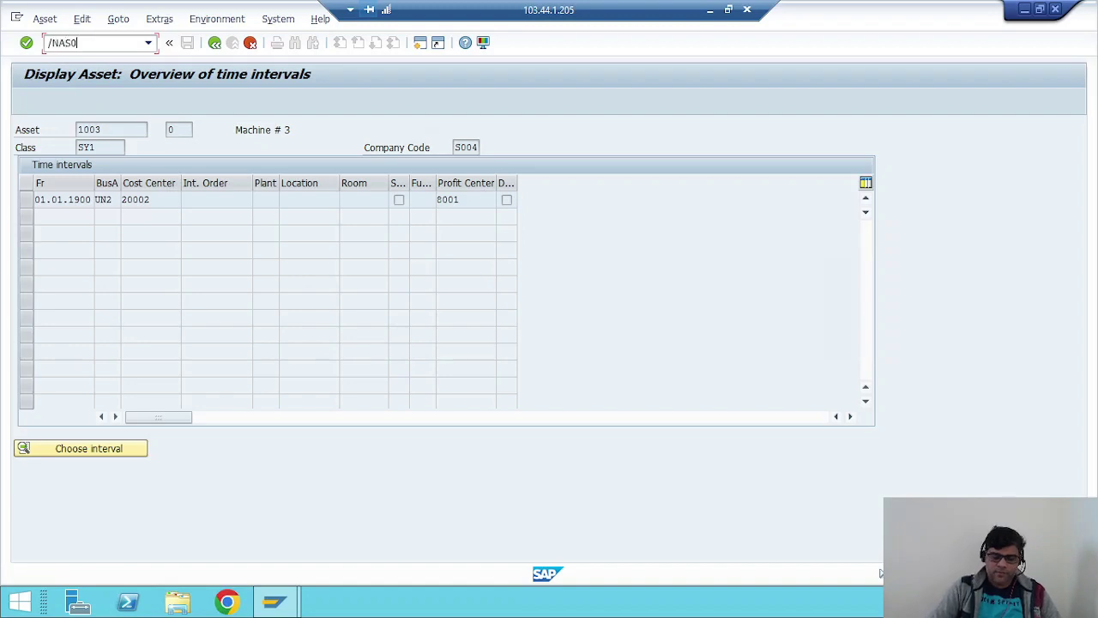
key("Return")
key("Return")
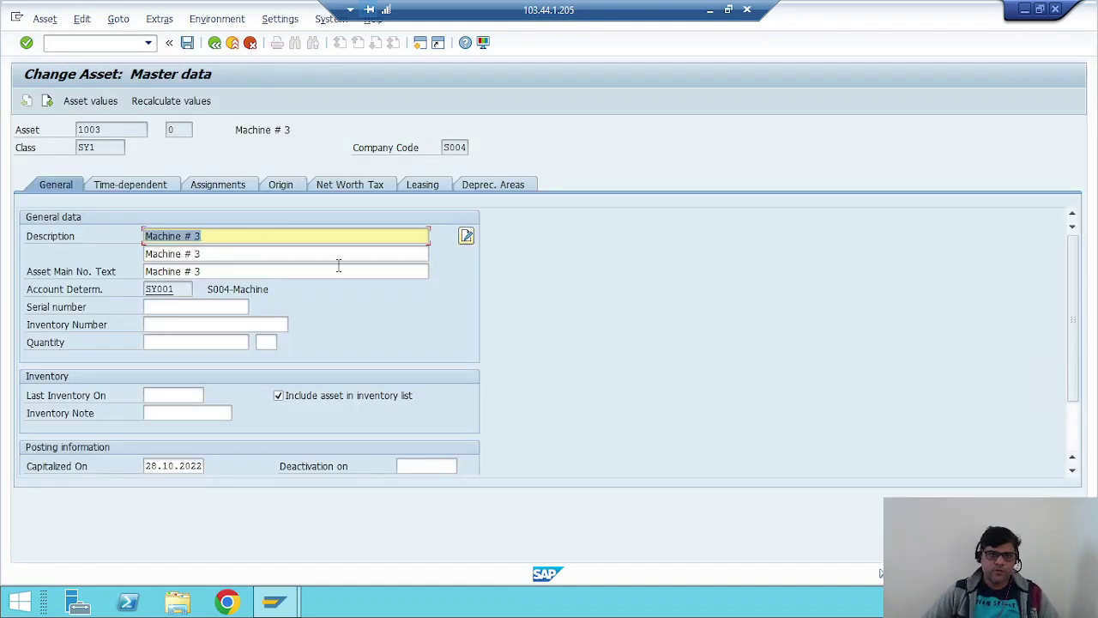
left_click(137, 183)
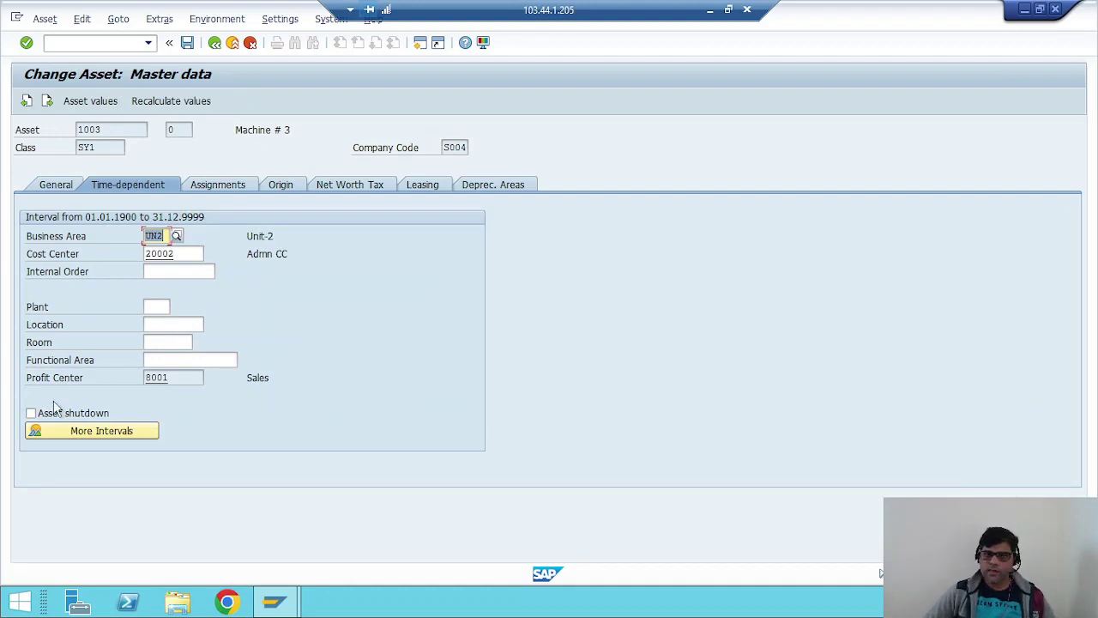
left_click(136, 434)
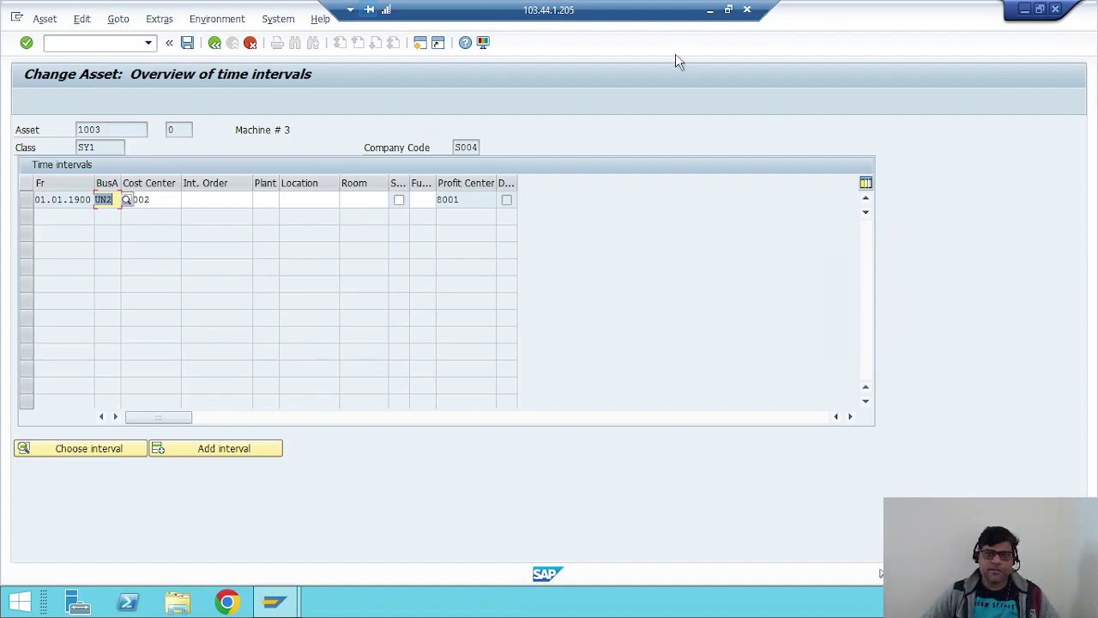
- Switch to the PowerPoint presentation to review the depreciation question on slide 7, and return to SAP
left_click(710, 9)
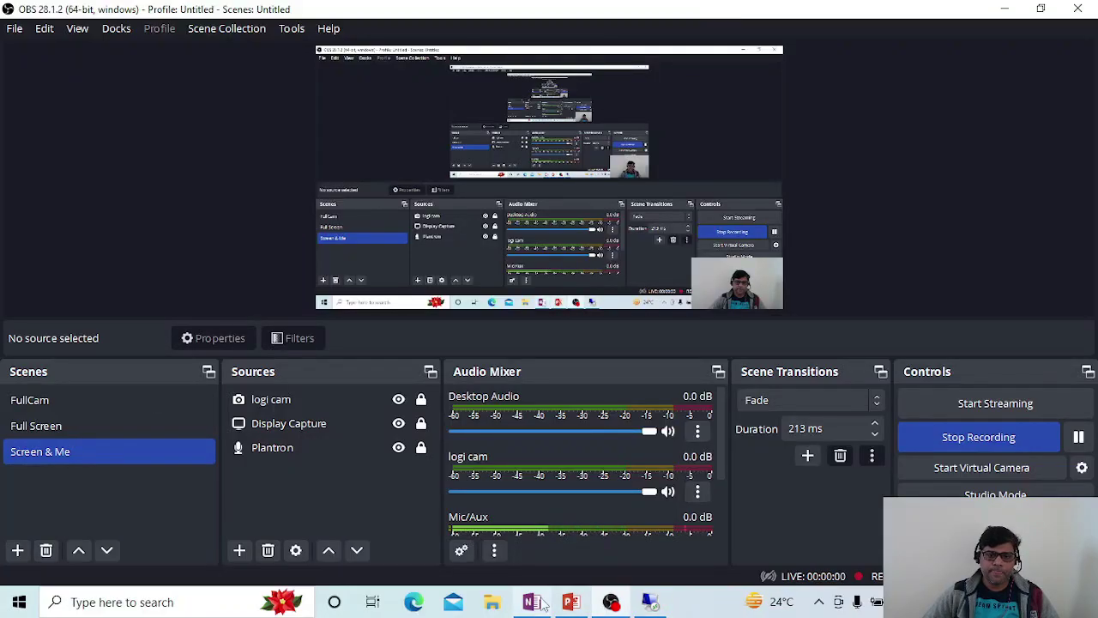
left_click(568, 604)
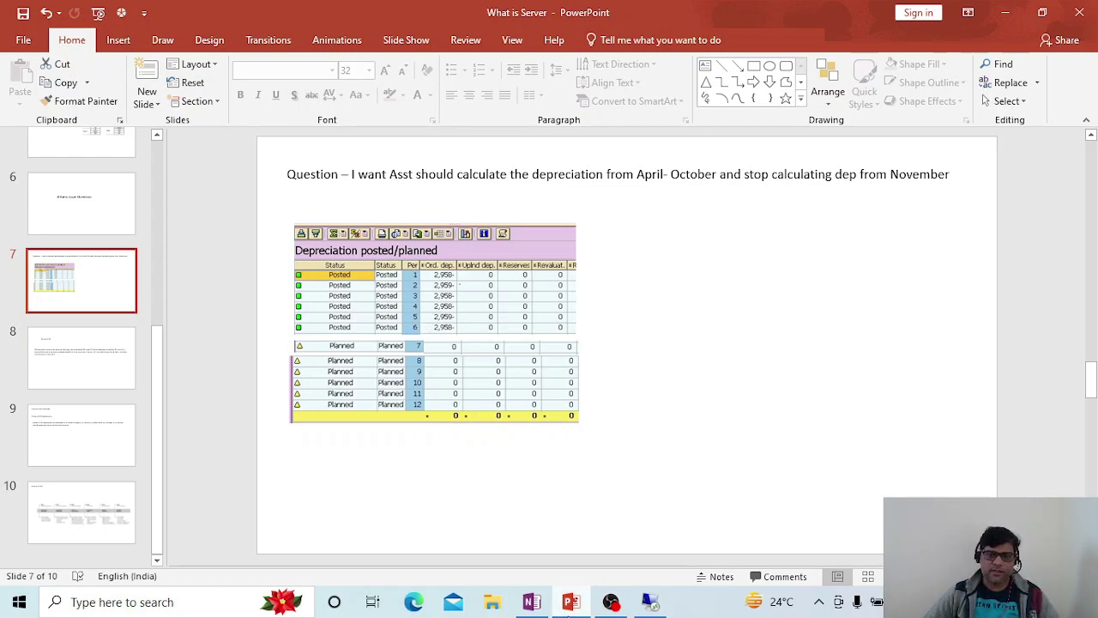
left_click(665, 607)
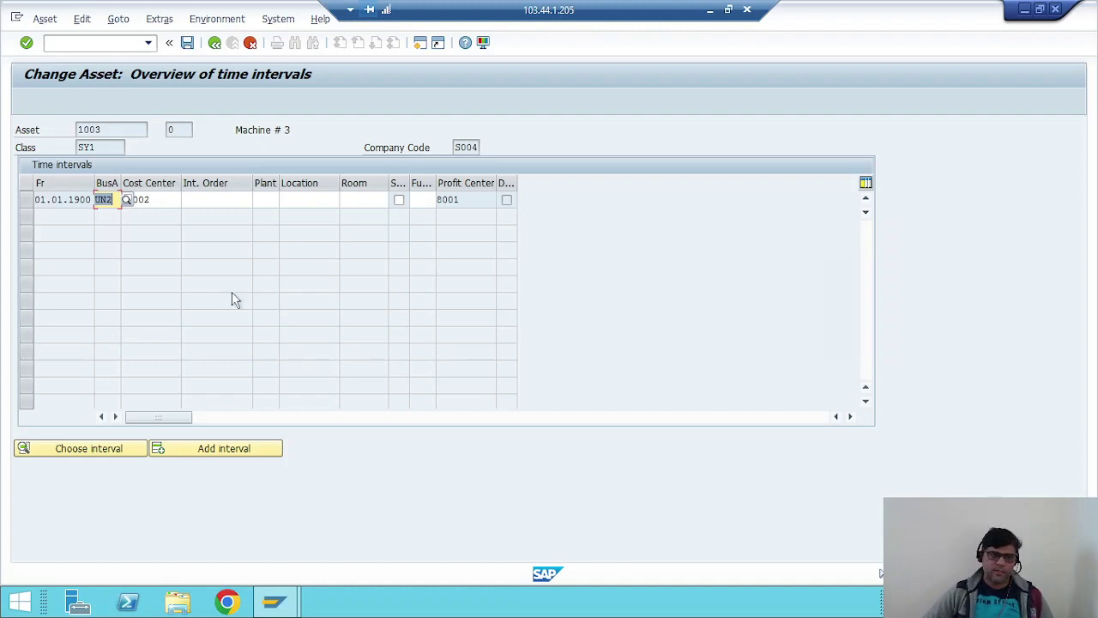
- Add a new time interval to asset 1003 with the from-date 01.04.2023
left_click(249, 455)
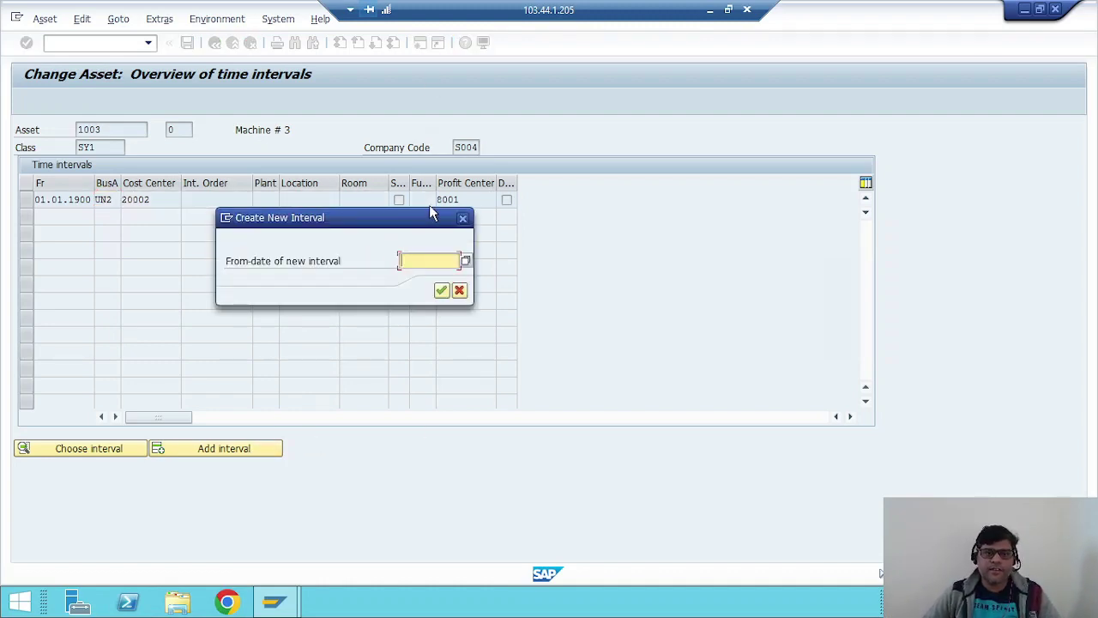
left_click(465, 260)
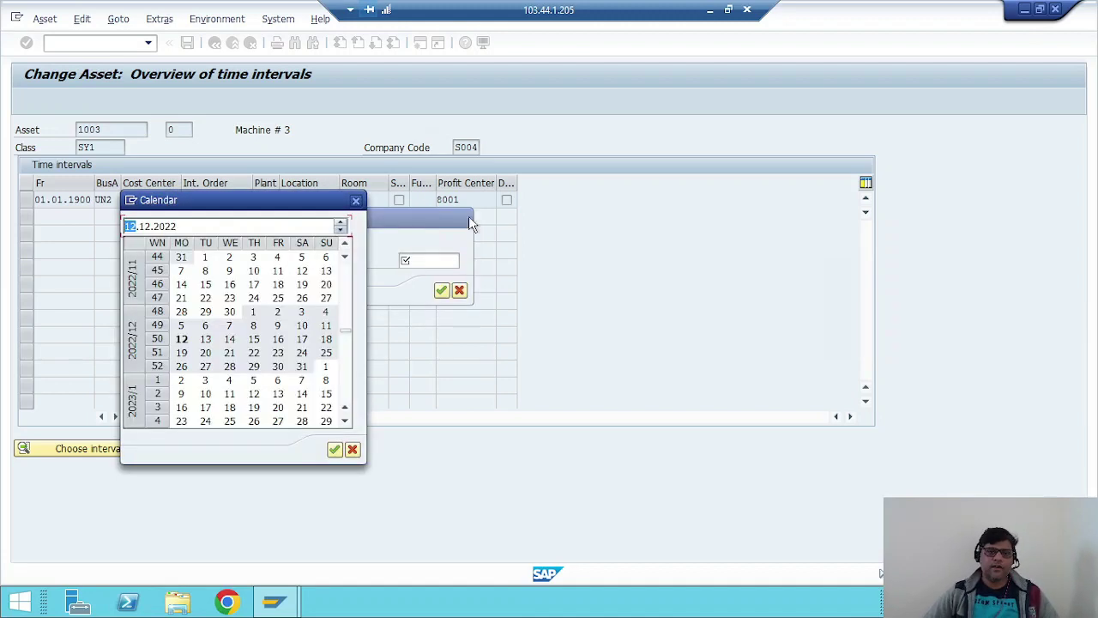
left_click(352, 449)
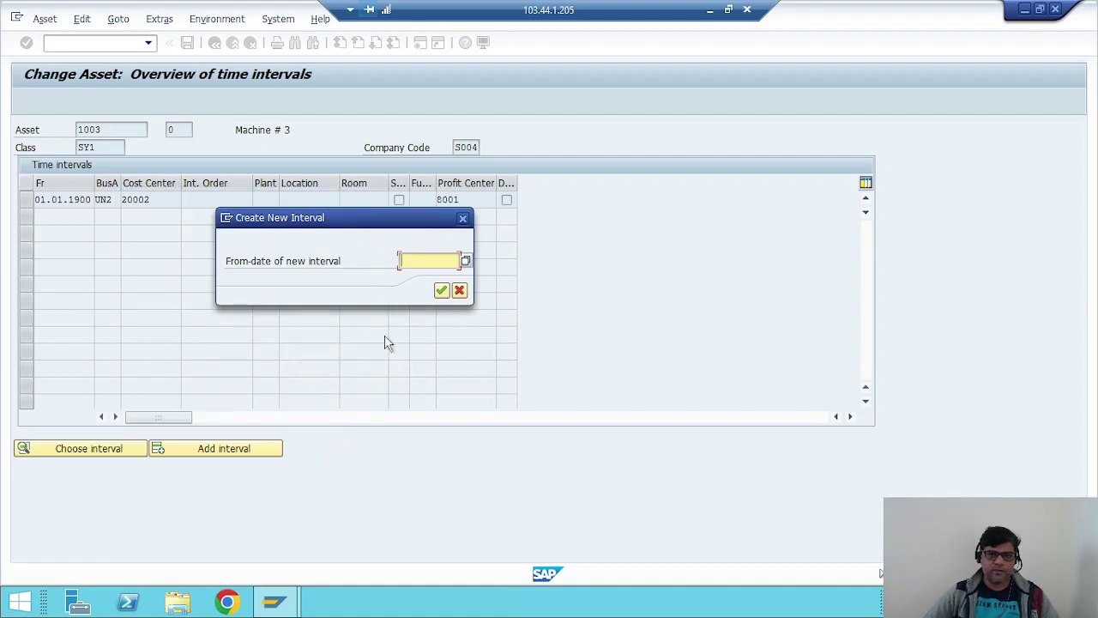
type("01012")
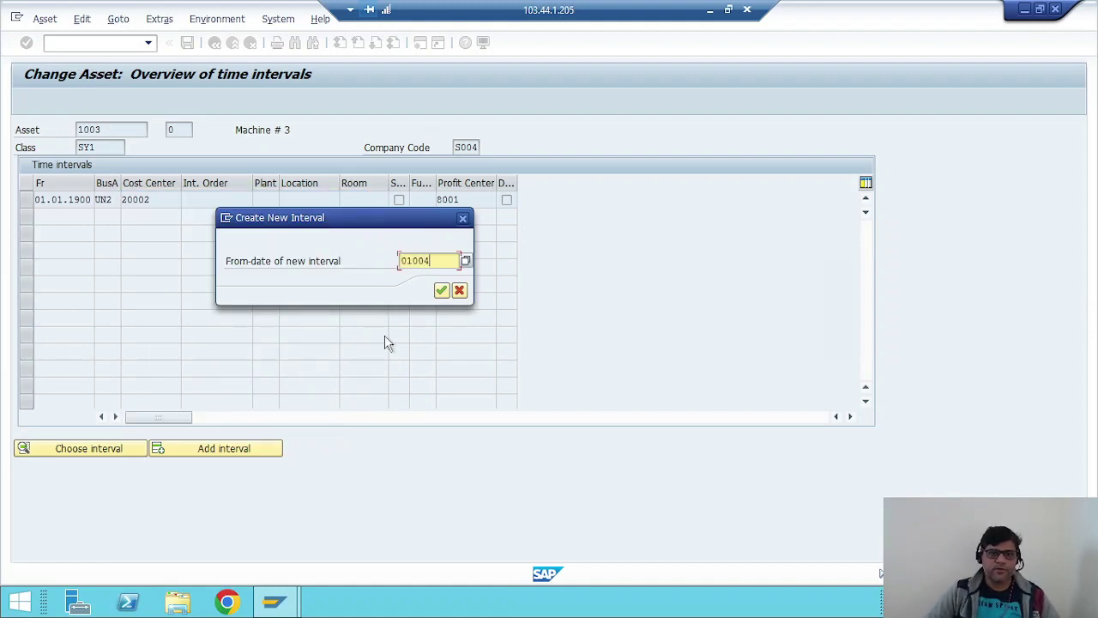
key("BackSpace")
key("BackSpace")
key("BackSpace")
type("042023")
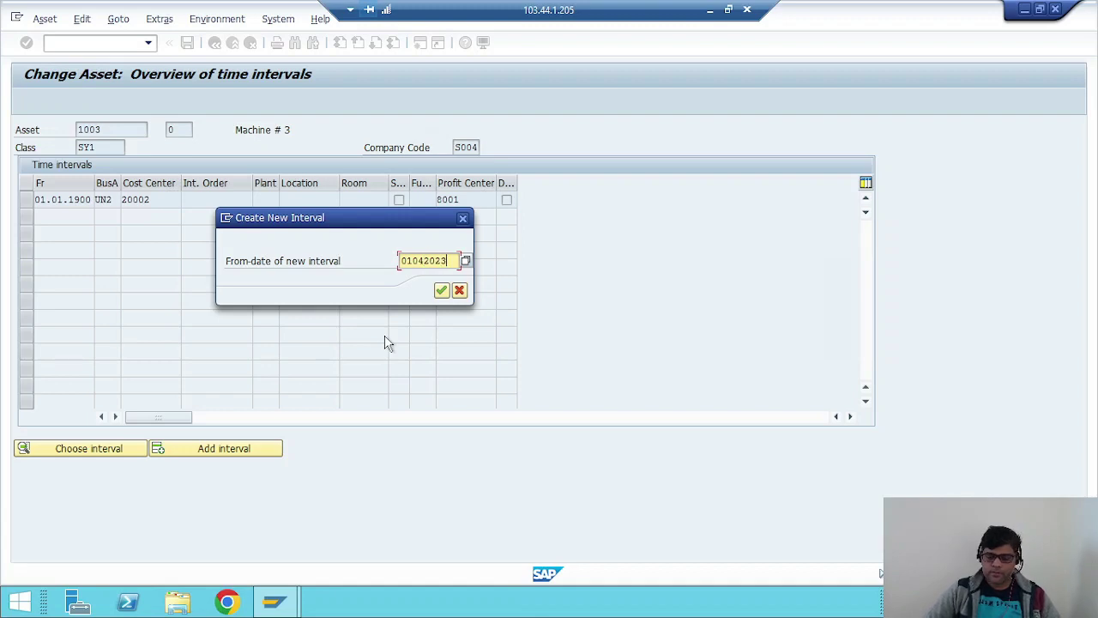
key("Return")
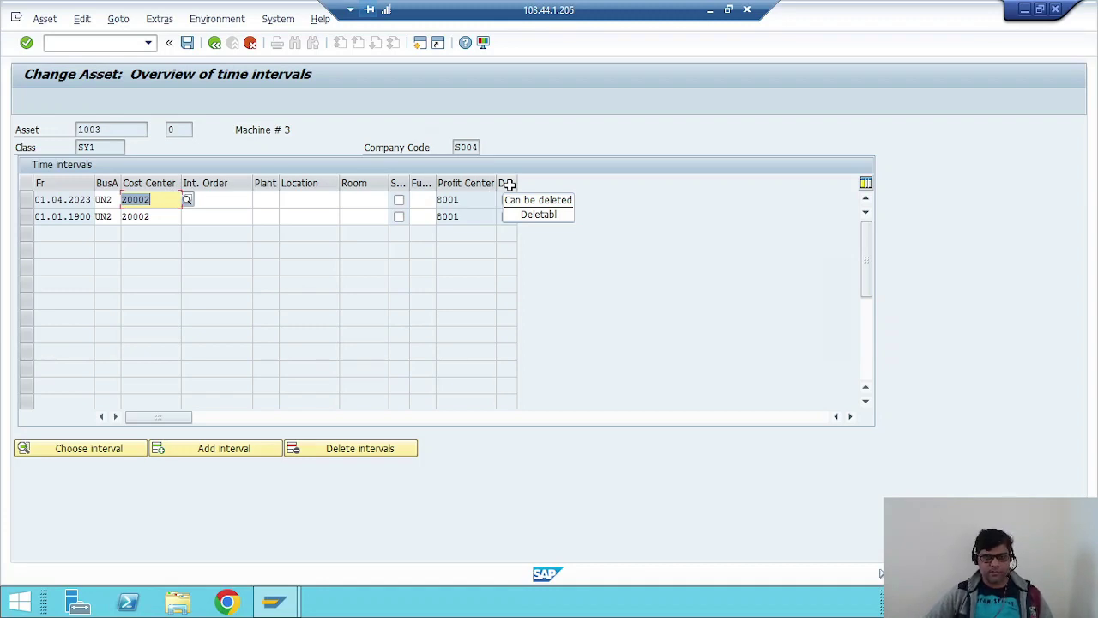
- Check the Can be deleted column of the new interval and switch back to the depreciation question slide in PowerPoint
left_click(507, 199)
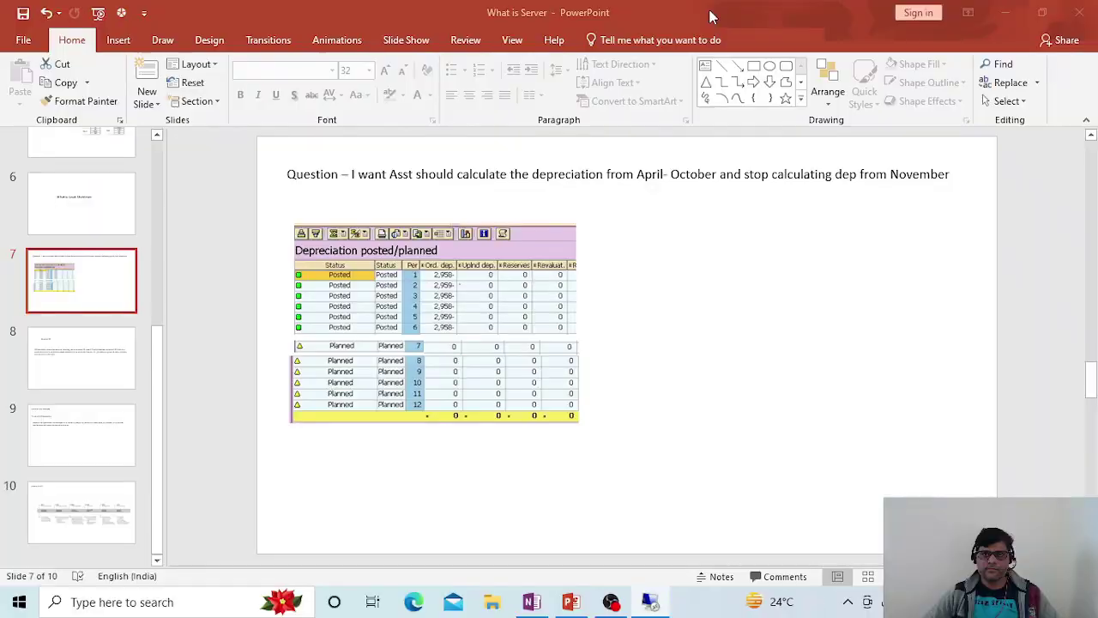
left_click(710, 10)
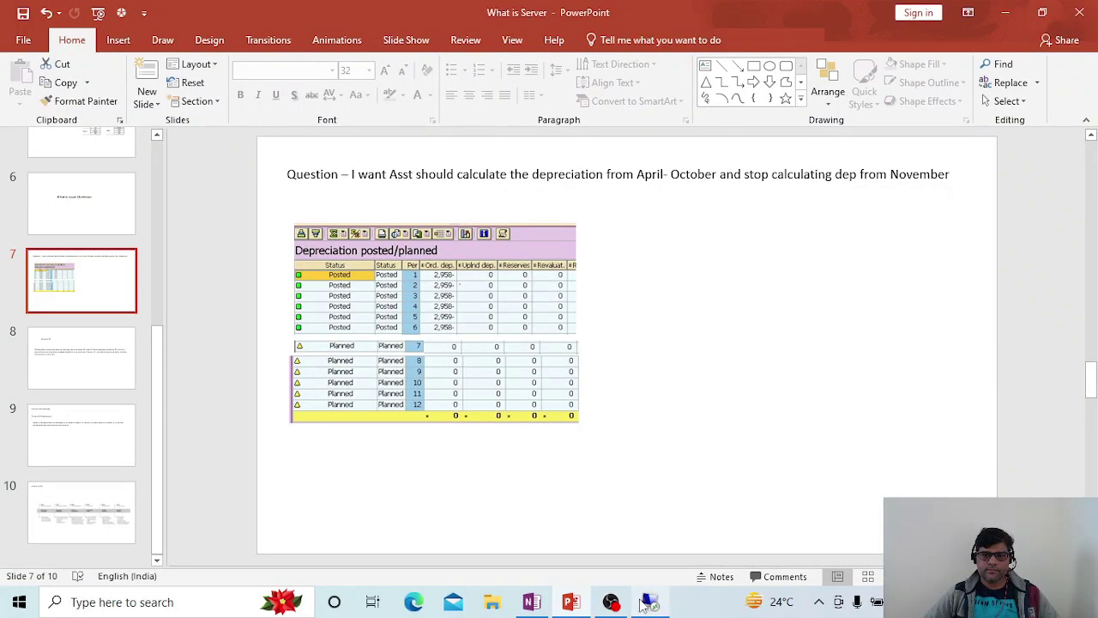